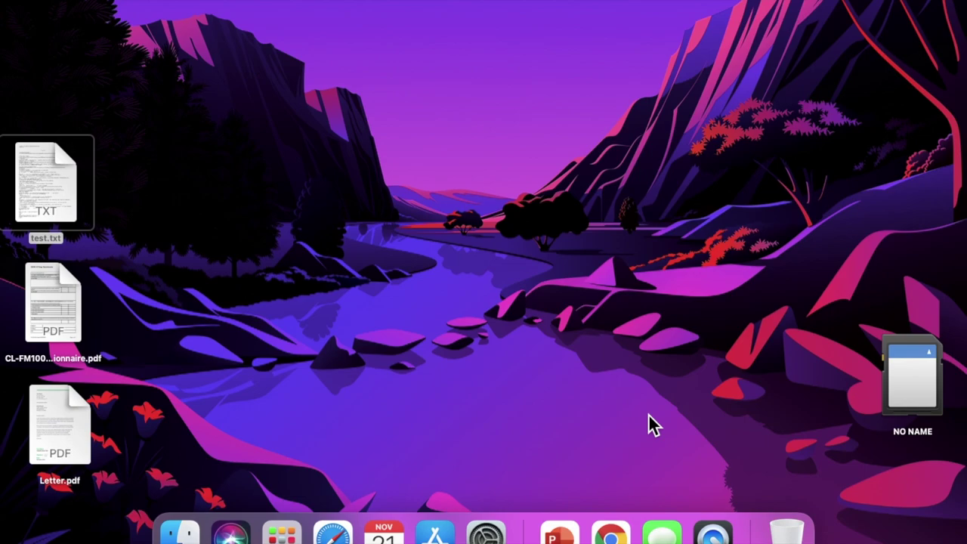
# Step: Switch to Google Chrome and make its window full screen
pyautogui.click(621, 534)
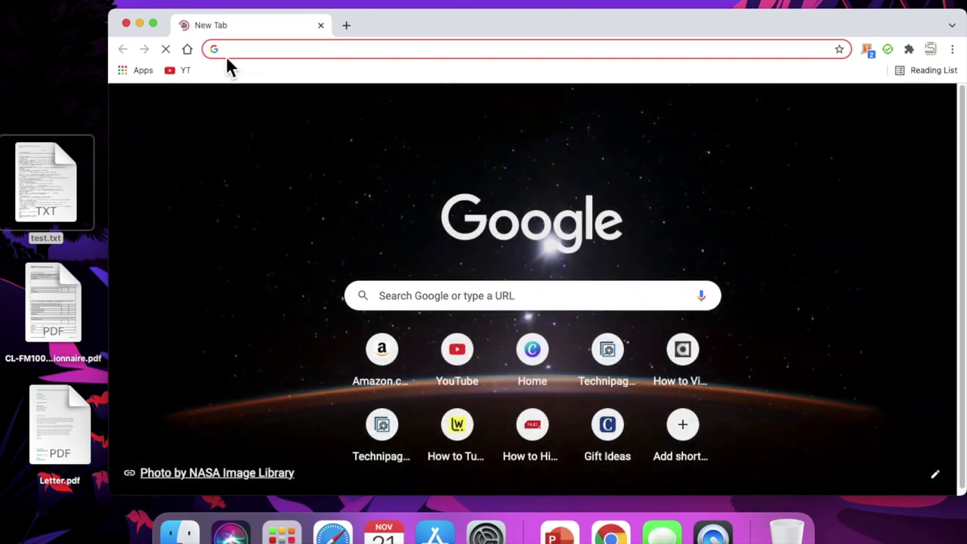
pyautogui.moveTo(155, 25)
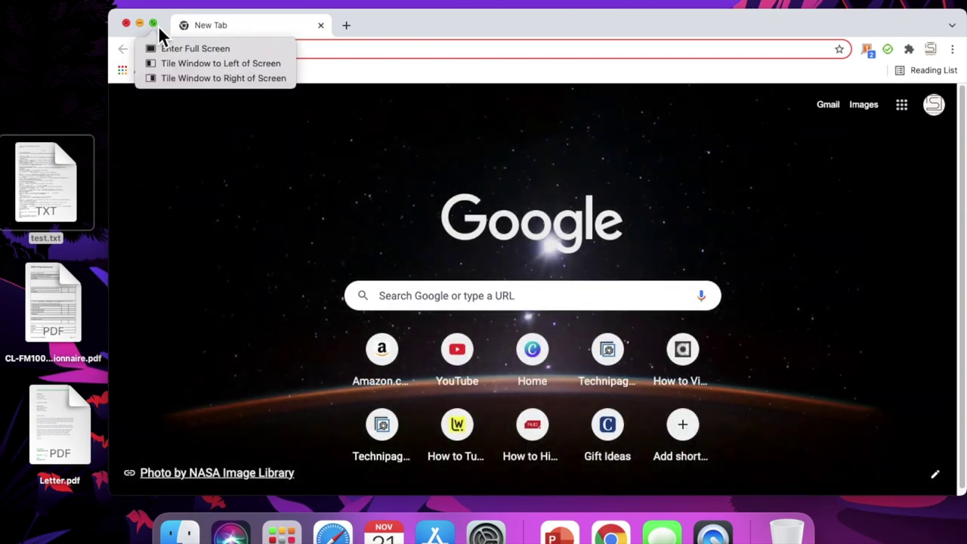
pyautogui.click(154, 24)
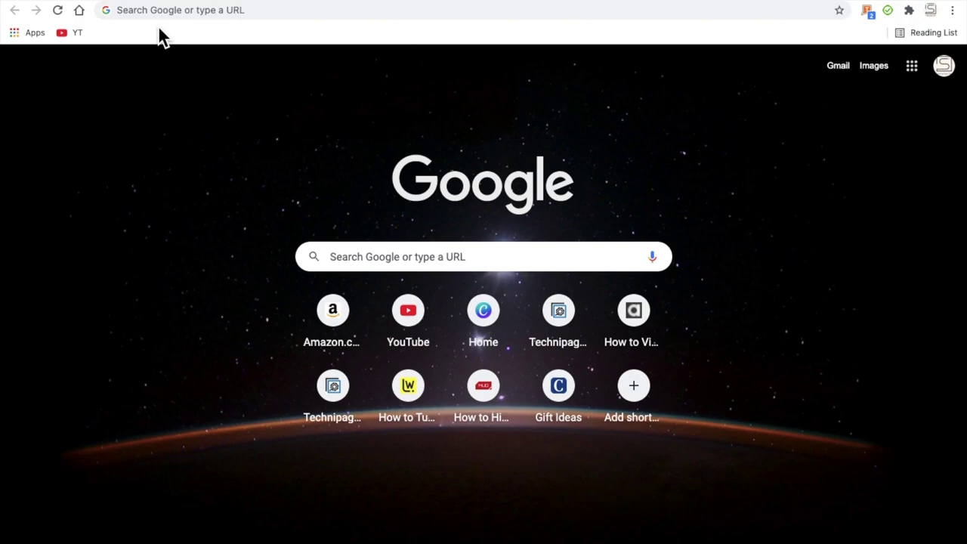
# Step: Search the web for gmail to get to the Gmail inbox
pyautogui.click(173, 16)
pyautogui.write('gma')
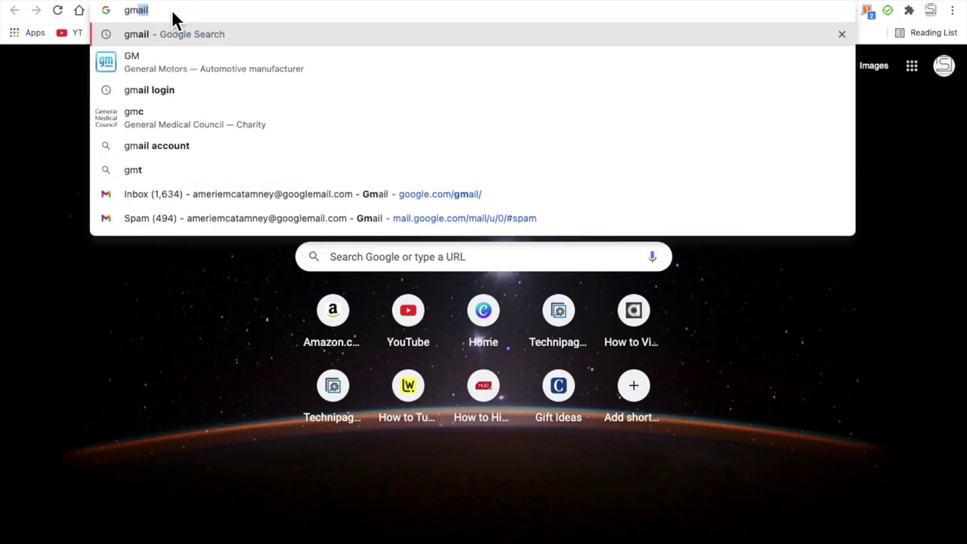
pyautogui.write('il')
pyautogui.press('Return')
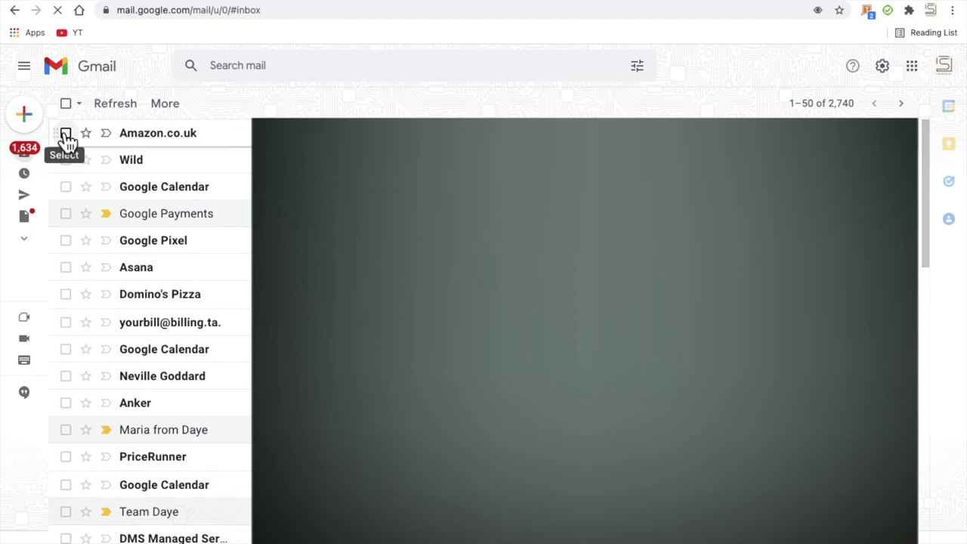
# Step: Expand the mailbox's hidden folders and open the Spam folder
pyautogui.moveTo(39, 257)
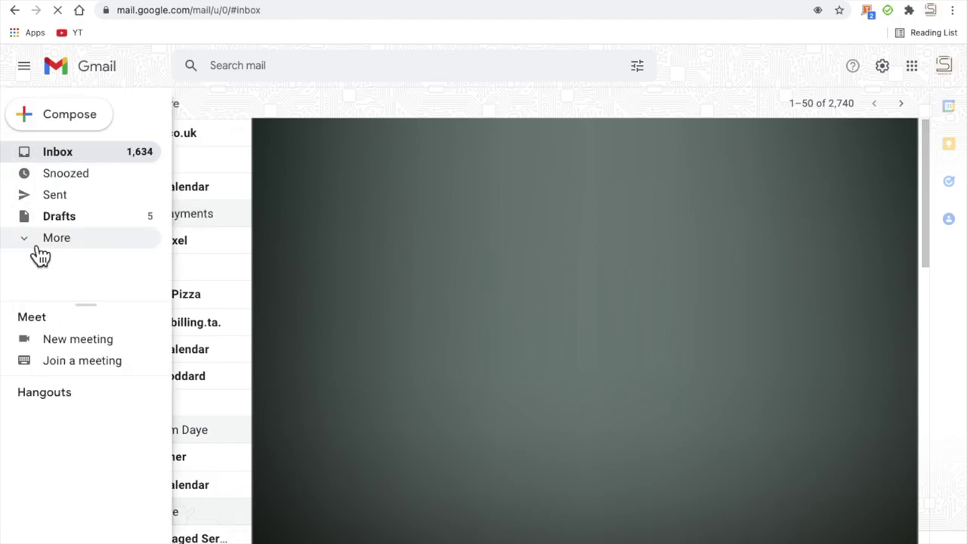
pyautogui.click(36, 246)
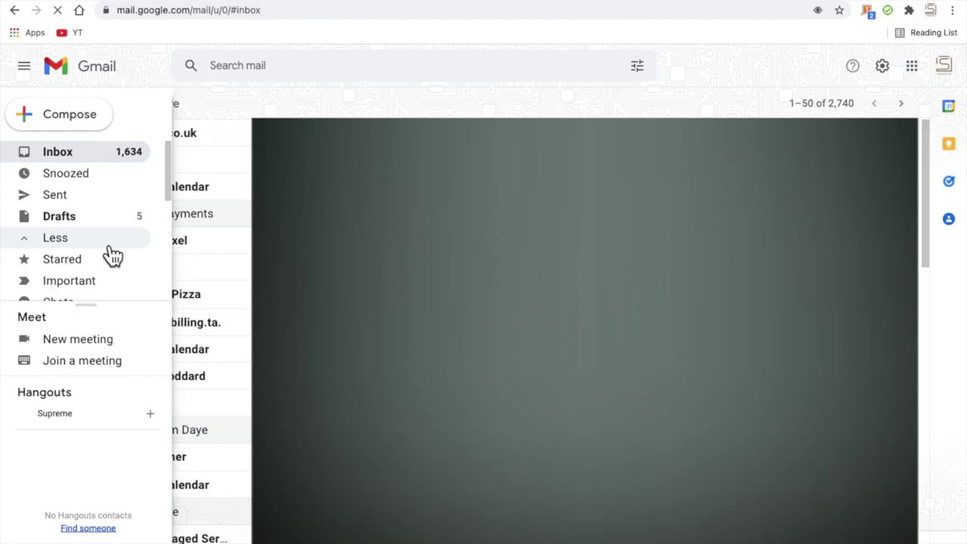
pyautogui.scroll(-3, 112, 255)
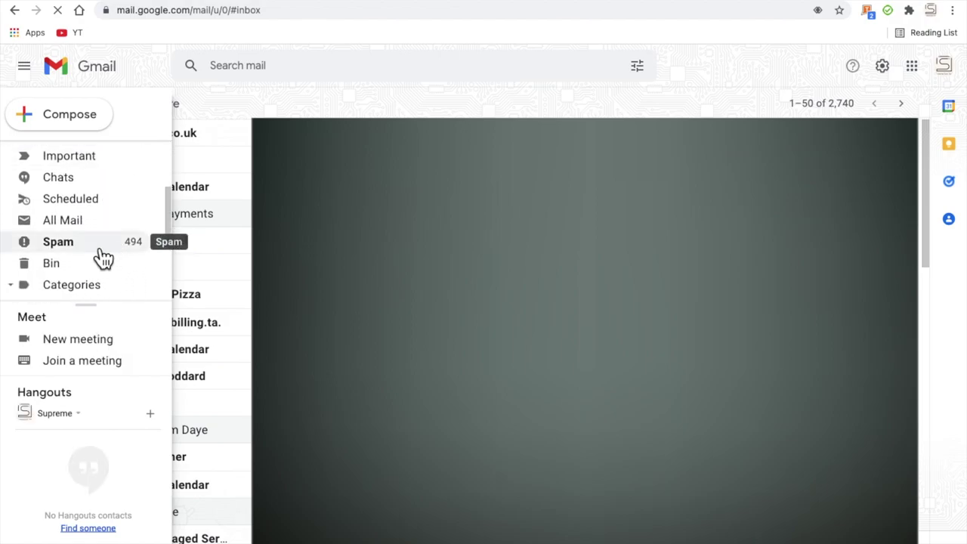
pyautogui.click(96, 248)
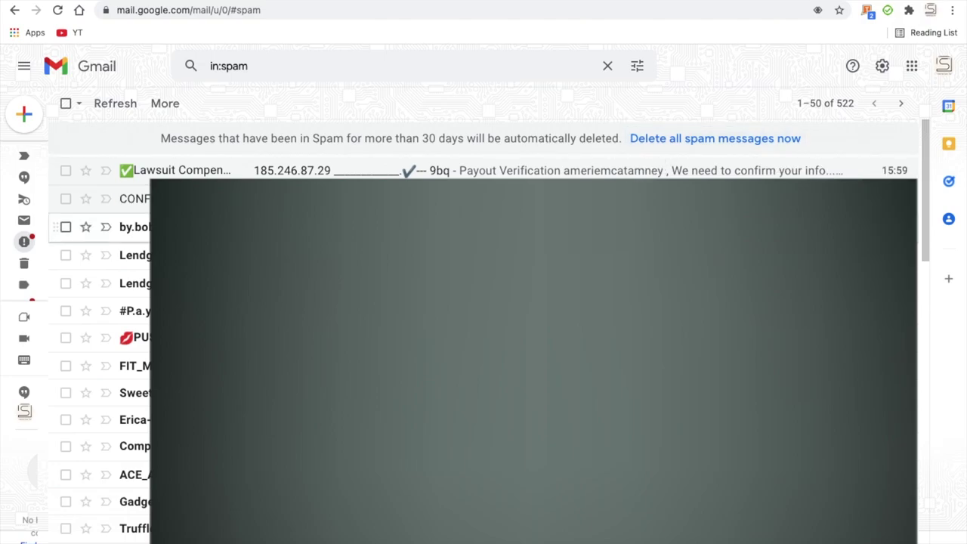
pyautogui.click(247, 235)
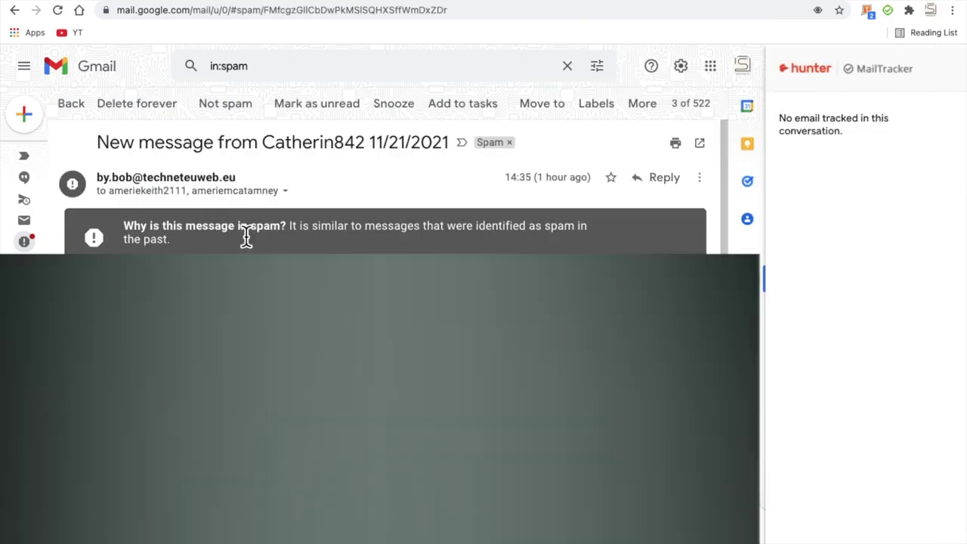
pyautogui.click(699, 178)
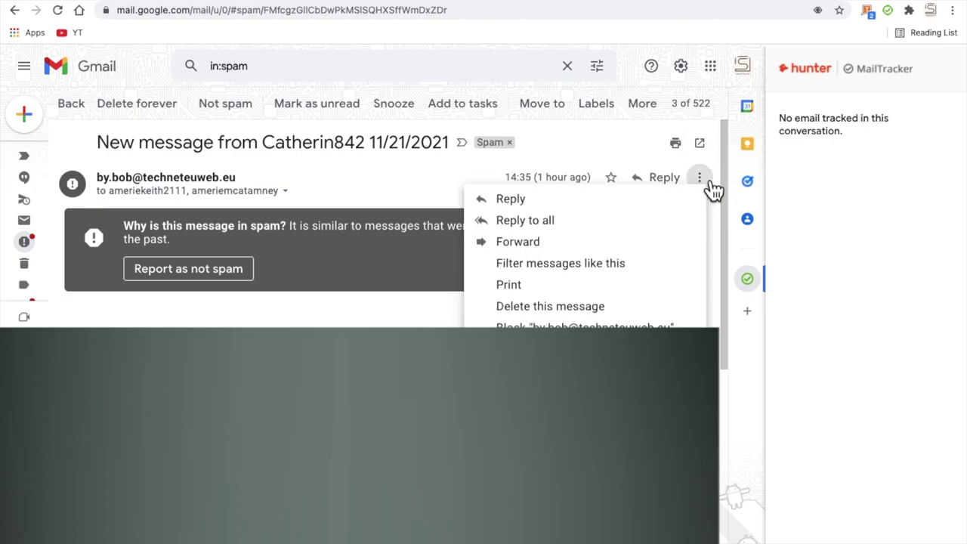
pyautogui.click(634, 266)
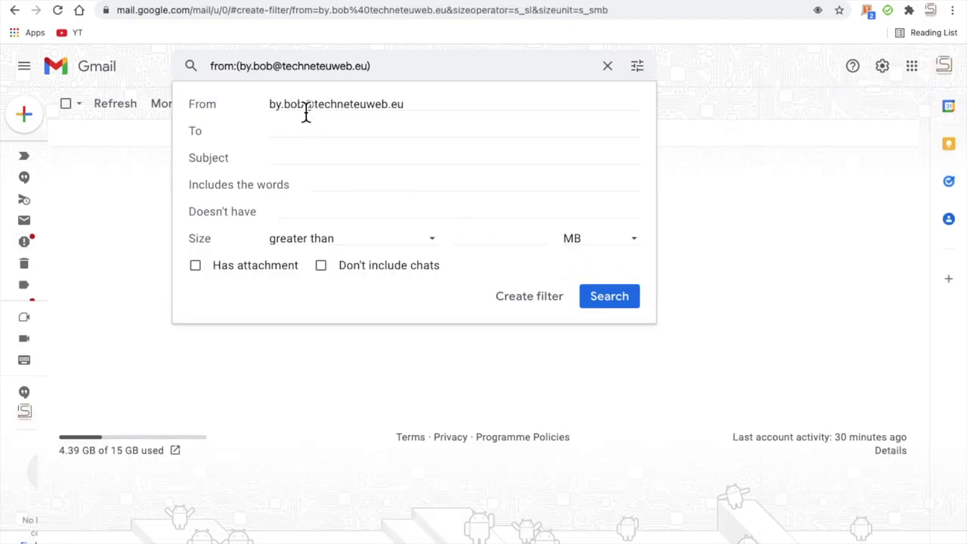
pyautogui.moveTo(304, 107); pyautogui.dragTo(265, 112)
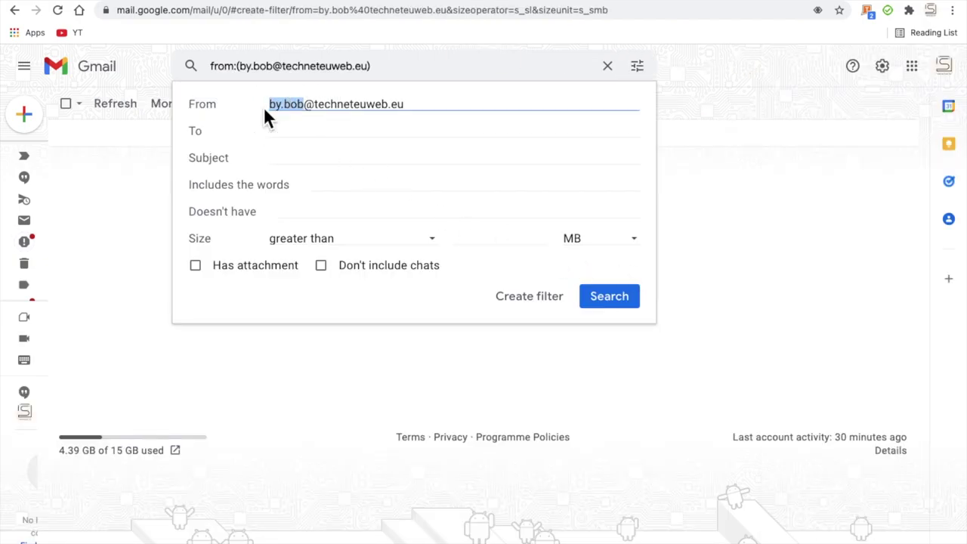
pyautogui.press('BackSpace')
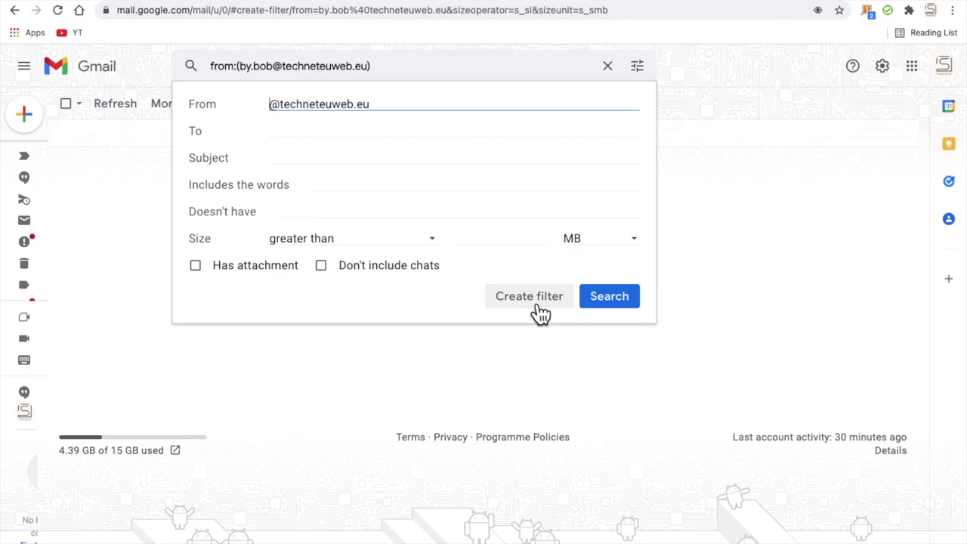
pyautogui.click(631, 307)
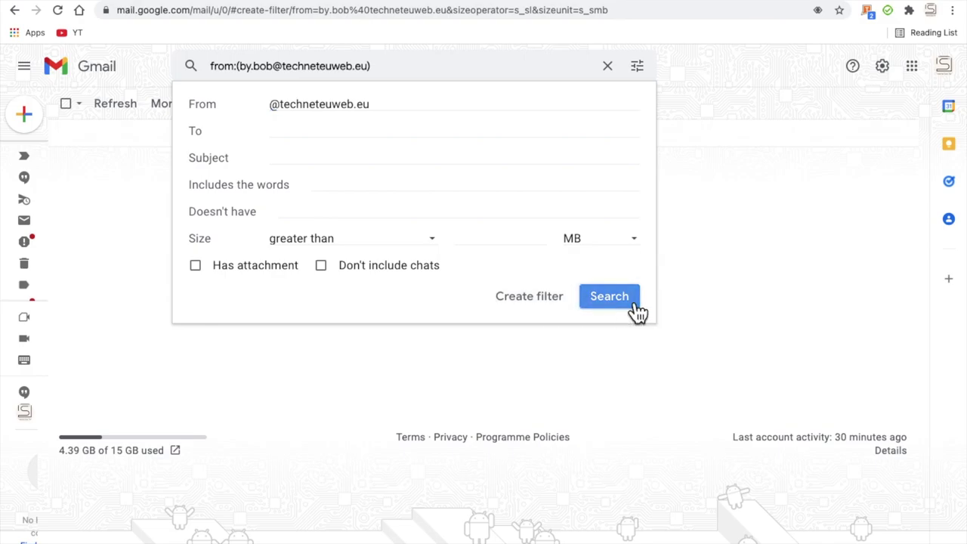
pyautogui.click(557, 137)
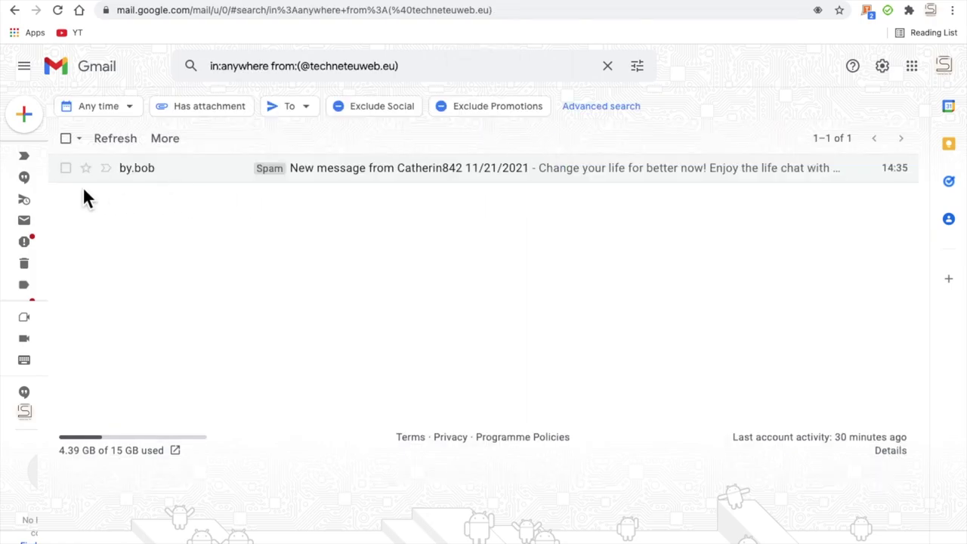
pyautogui.click(526, 177)
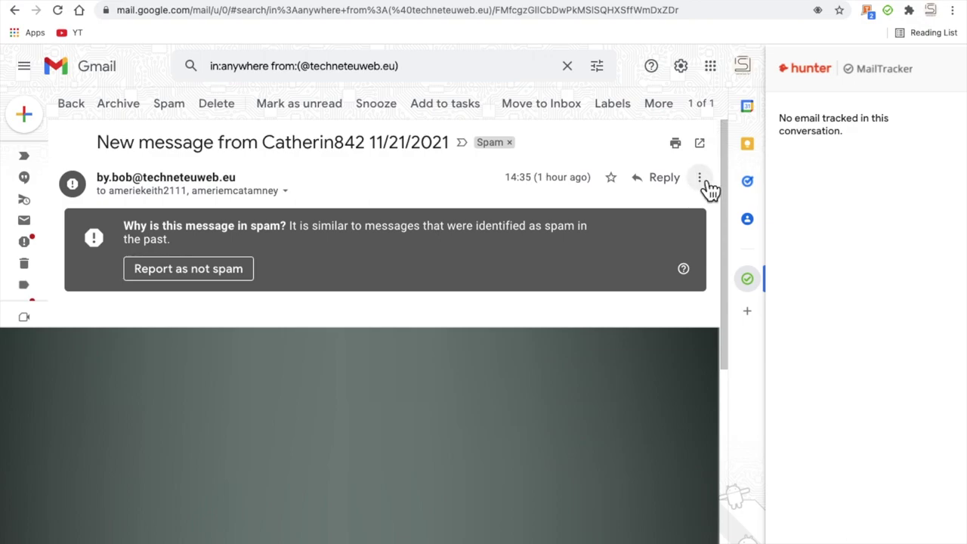
pyautogui.click(701, 181)
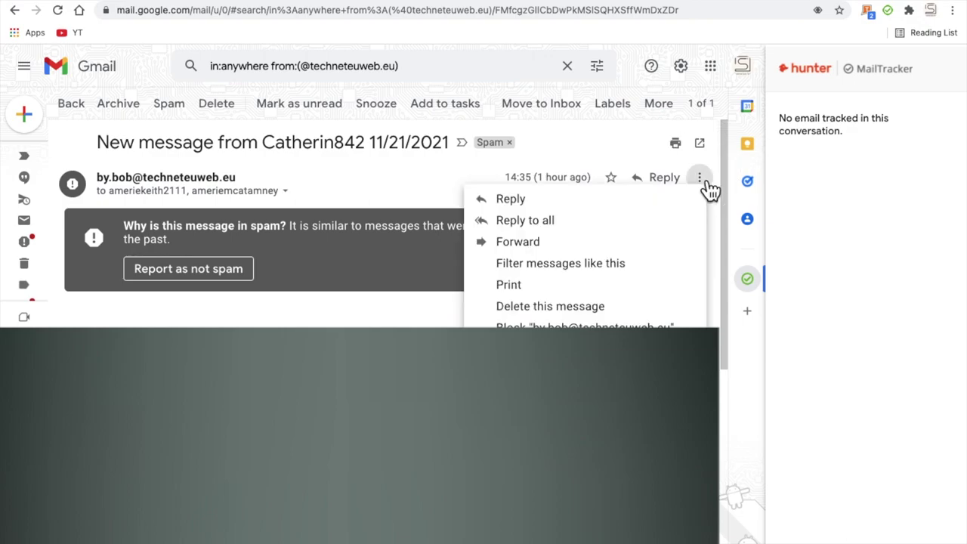
pyautogui.click(626, 273)
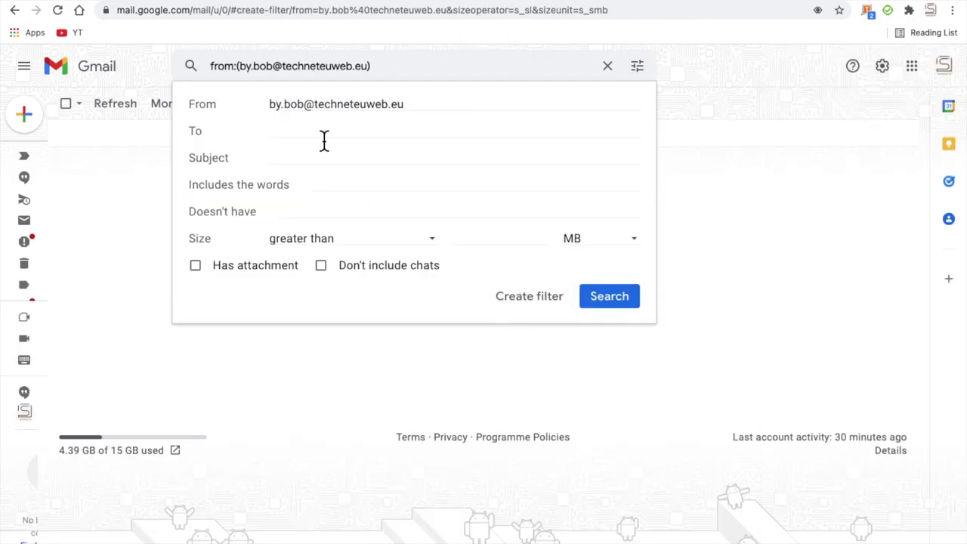
pyautogui.moveTo(304, 106); pyautogui.dragTo(232, 108)
pyautogui.press('BackSpace')
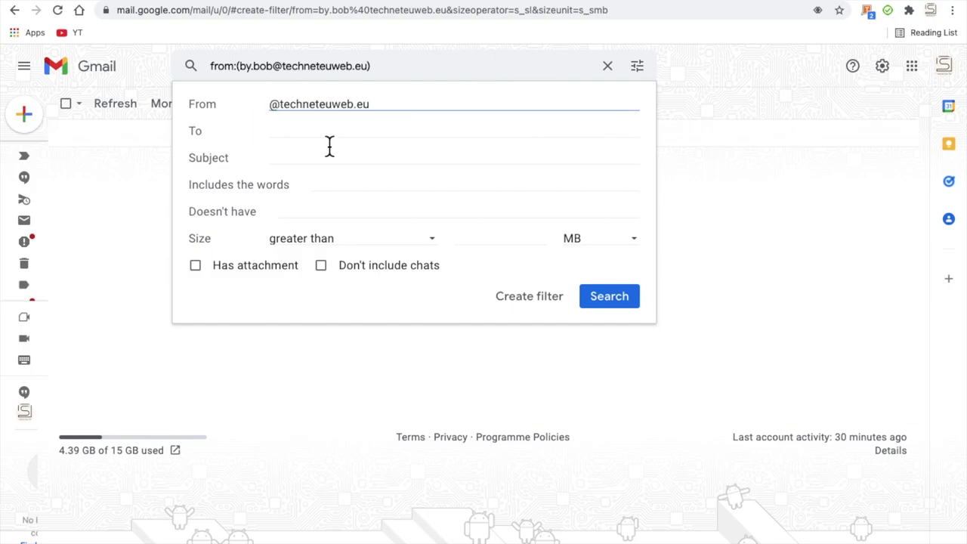
pyautogui.click(540, 302)
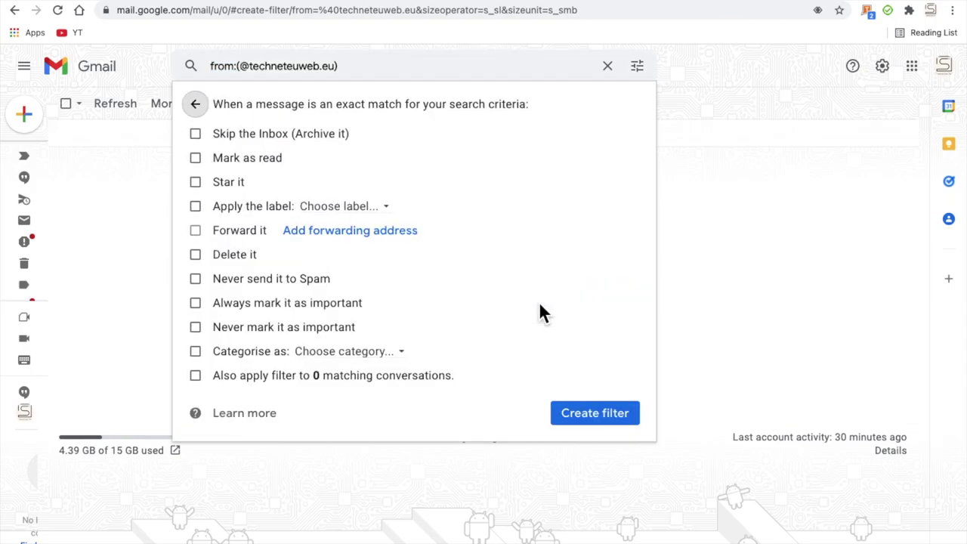
pyautogui.click(196, 254)
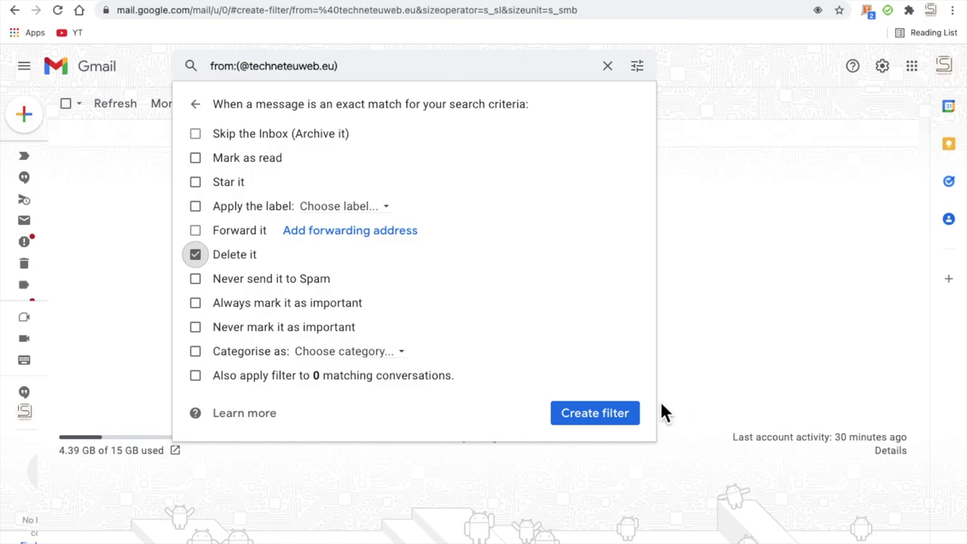
pyautogui.click(615, 424)
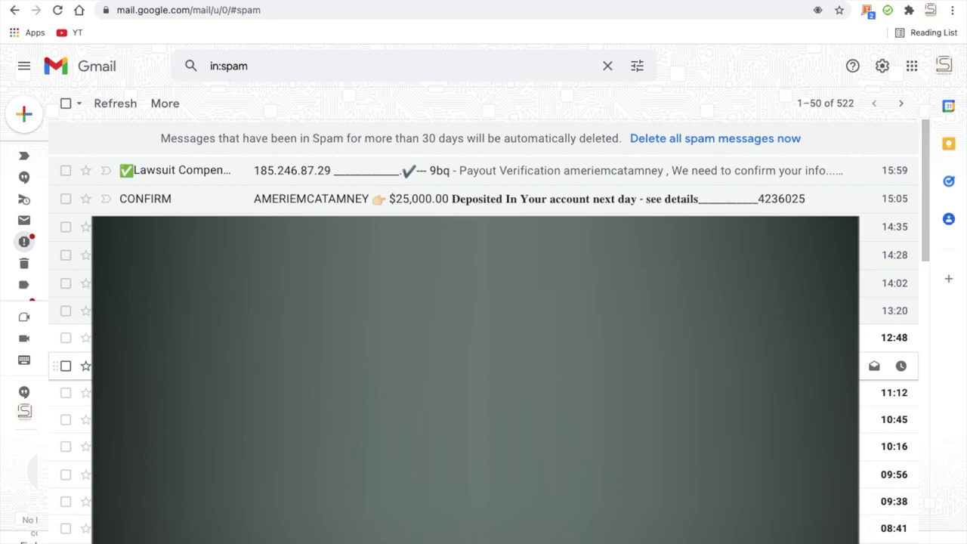
# Step: Base filter criteria on the FIT_Mastercard spam message, shorten the sender to helloworld@, and search Mail, Spam and Bin for matches
pyautogui.click(453, 366)
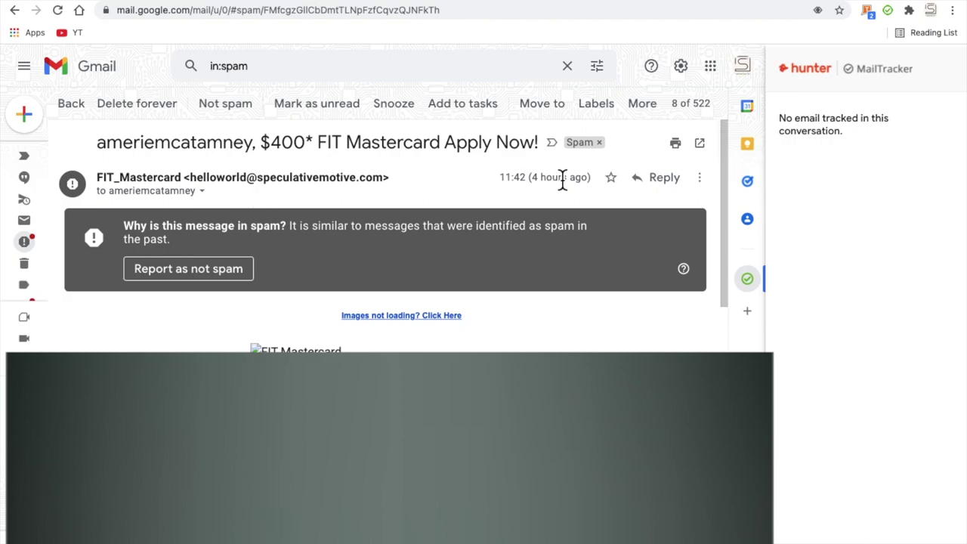
pyautogui.click(702, 182)
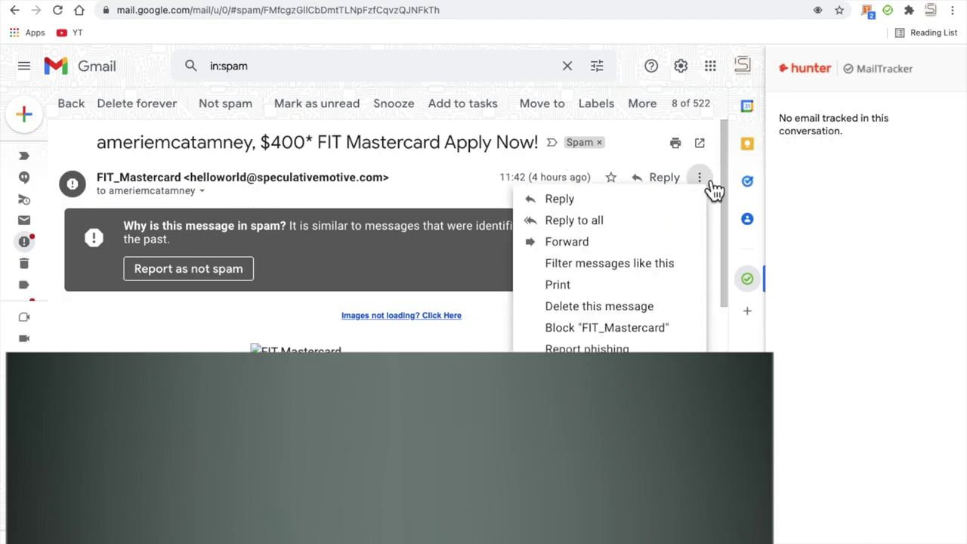
pyautogui.click(689, 262)
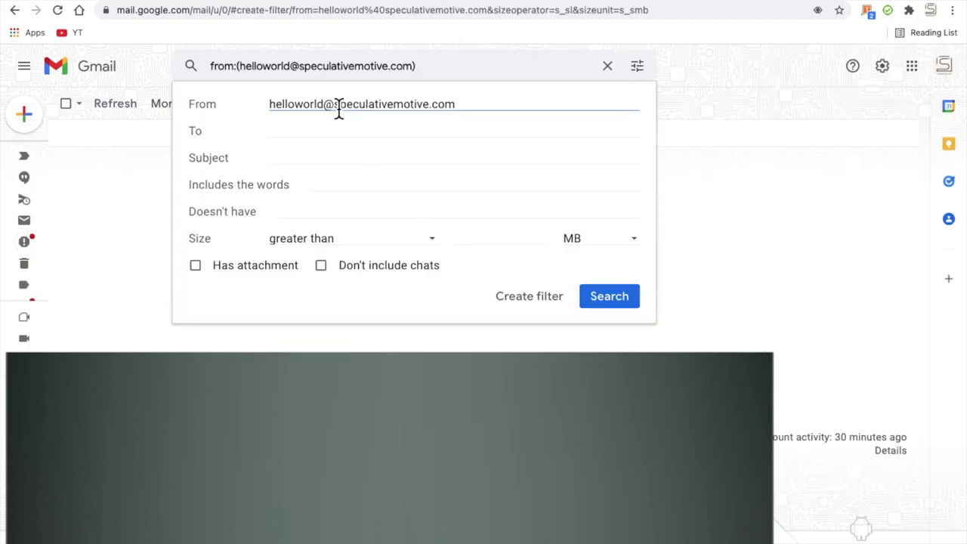
pyautogui.moveTo(335, 103); pyautogui.dragTo(542, 129)
pyautogui.press('BackSpace')
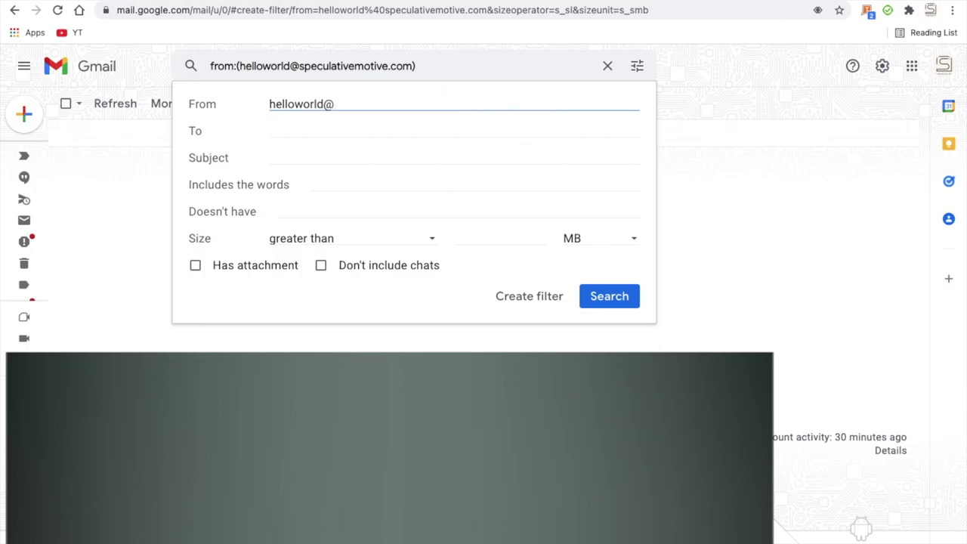
pyautogui.click(639, 305)
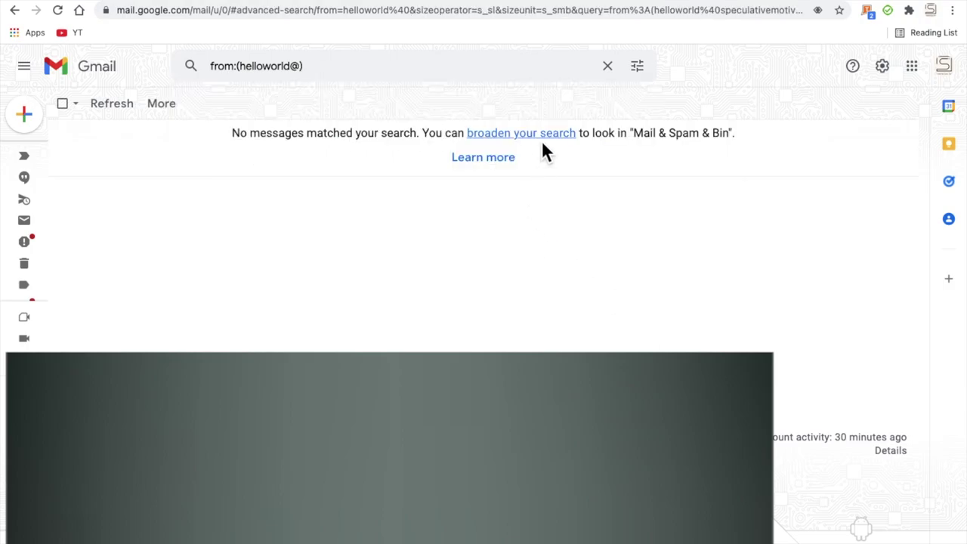
pyautogui.click(549, 134)
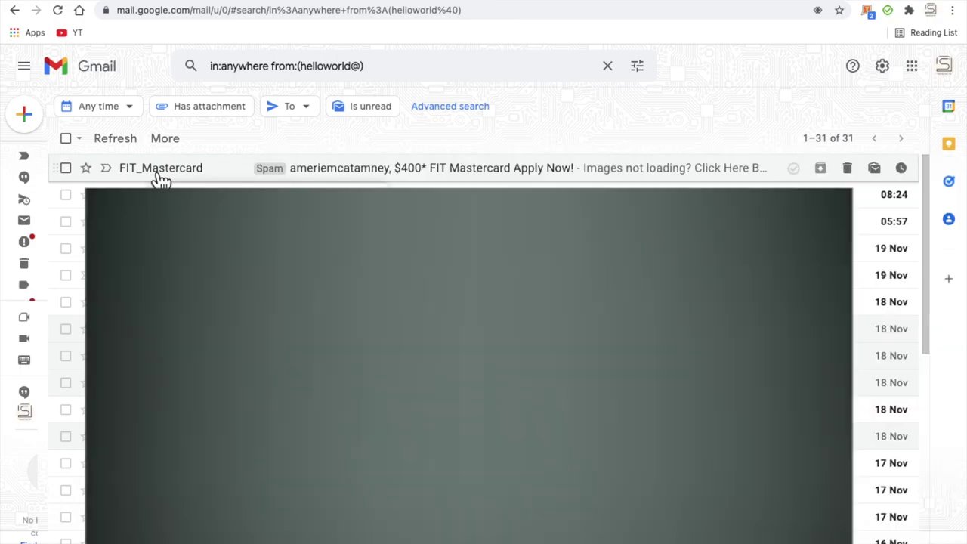
# Step: Create a filter from the FIT_Mastercard message that deletes all mail whose sender address starts with helloworld@
pyautogui.click(161, 178)
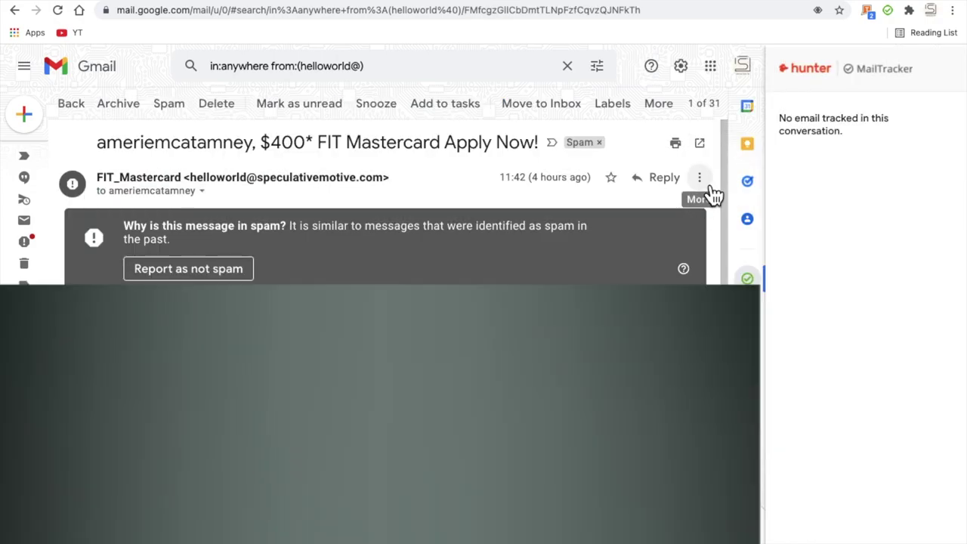
pyautogui.click(698, 176)
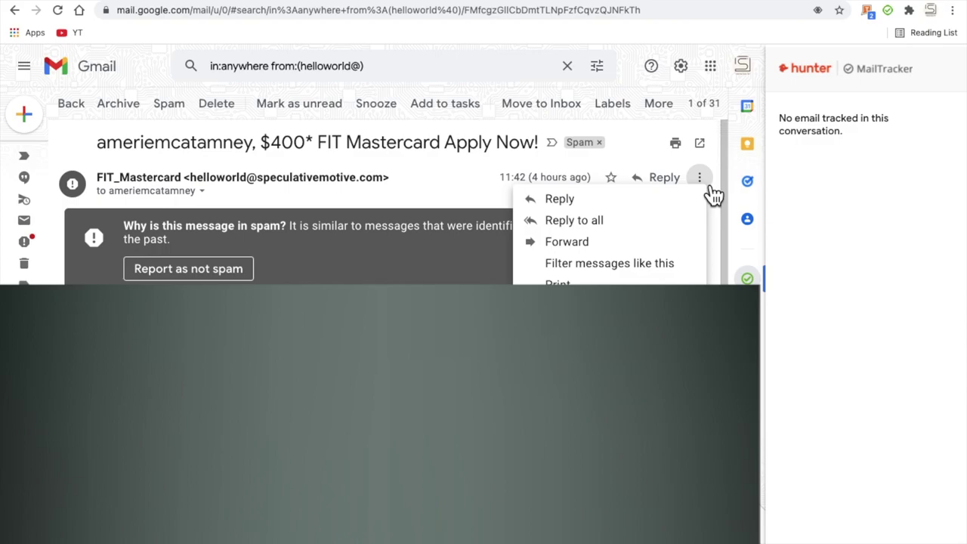
pyautogui.click(662, 266)
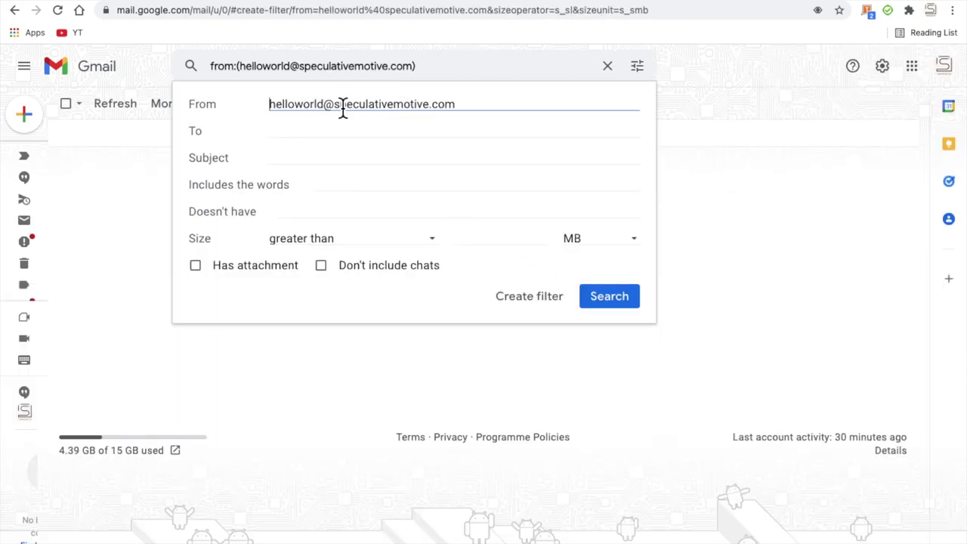
pyautogui.moveTo(336, 105); pyautogui.dragTo(585, 110)
pyautogui.press('BackSpace')
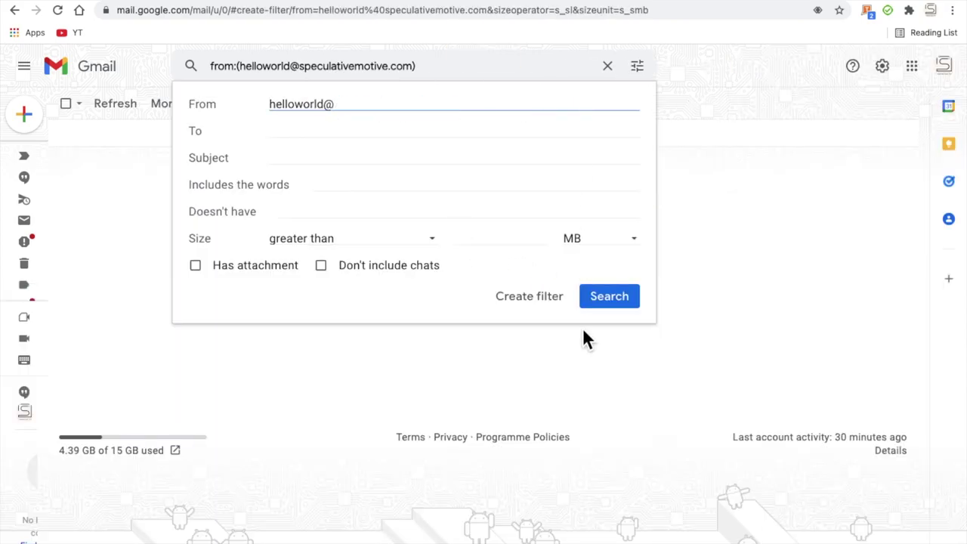
pyautogui.click(559, 300)
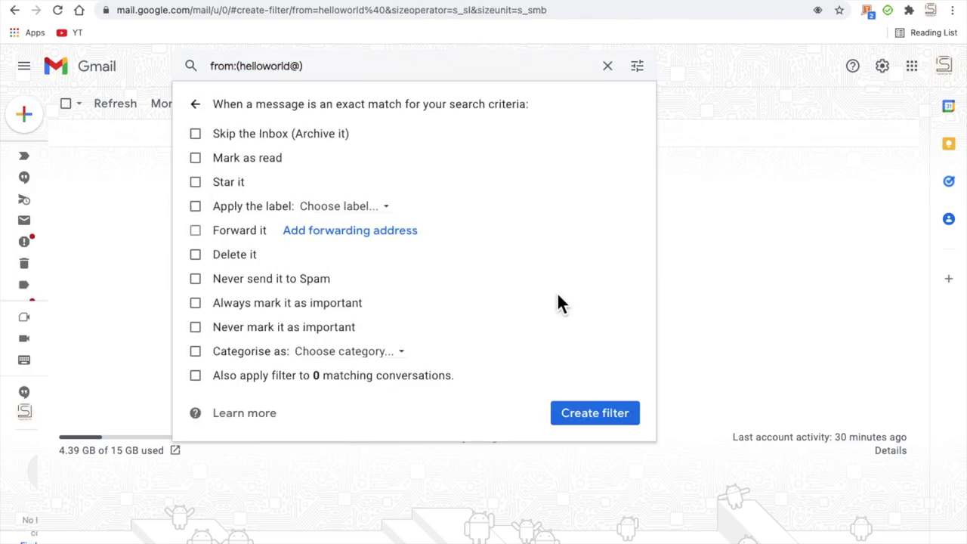
pyautogui.click(196, 255)
pyautogui.click(585, 412)
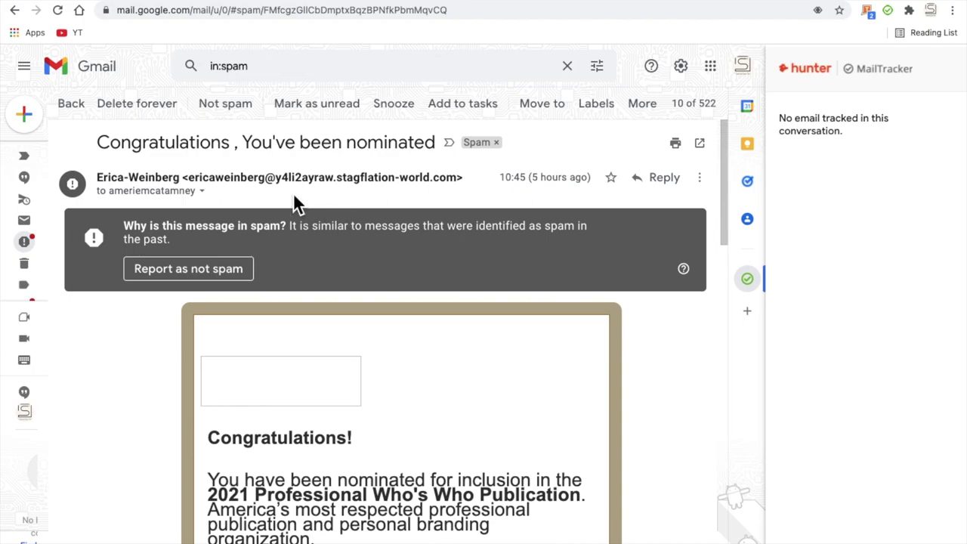
# Step: Base filter criteria on the "Congratulations, You've been nominated" message, keep only the sender's address prefix through the @, and search Mail, Spam and Bin
pyautogui.click(700, 176)
pyautogui.click(655, 270)
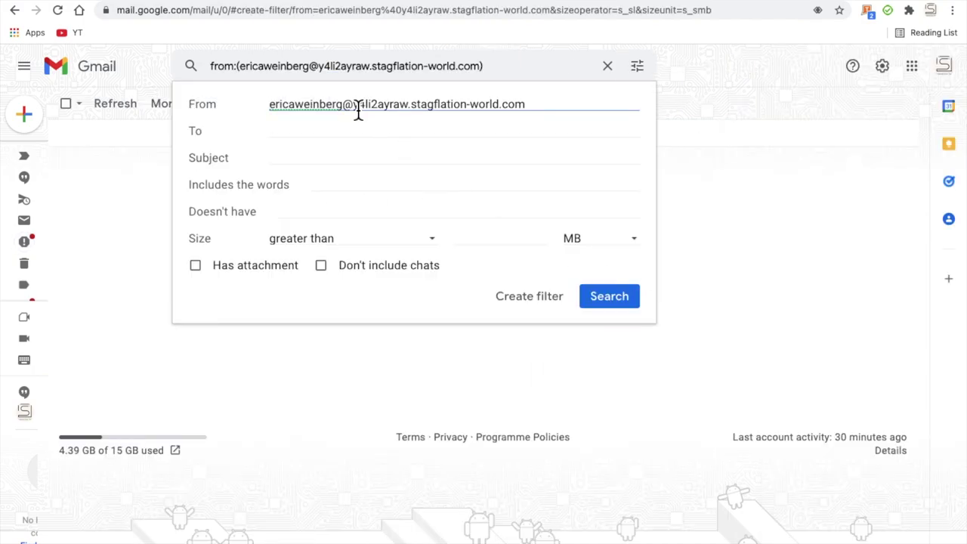
pyautogui.moveTo(356, 105); pyautogui.dragTo(600, 129)
pyautogui.press('BackSpace')
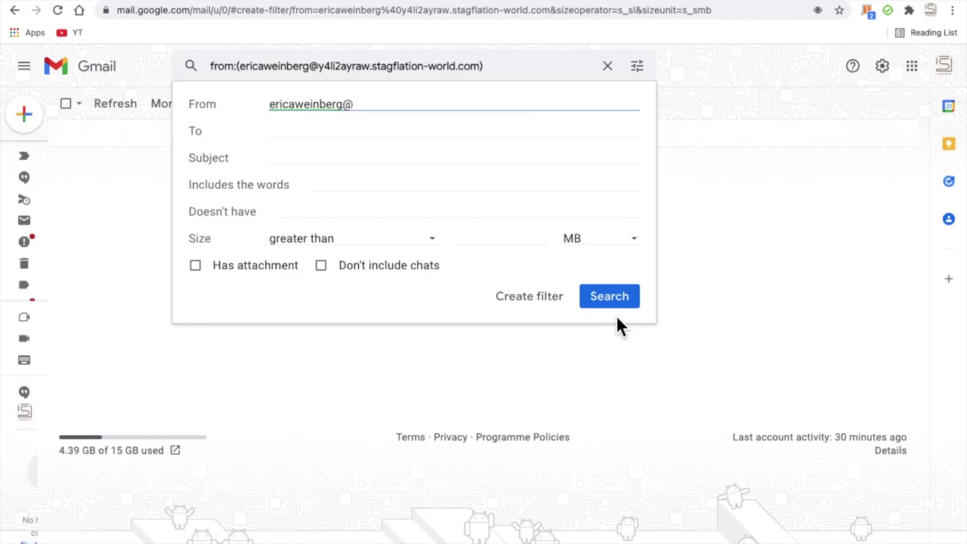
pyautogui.click(624, 301)
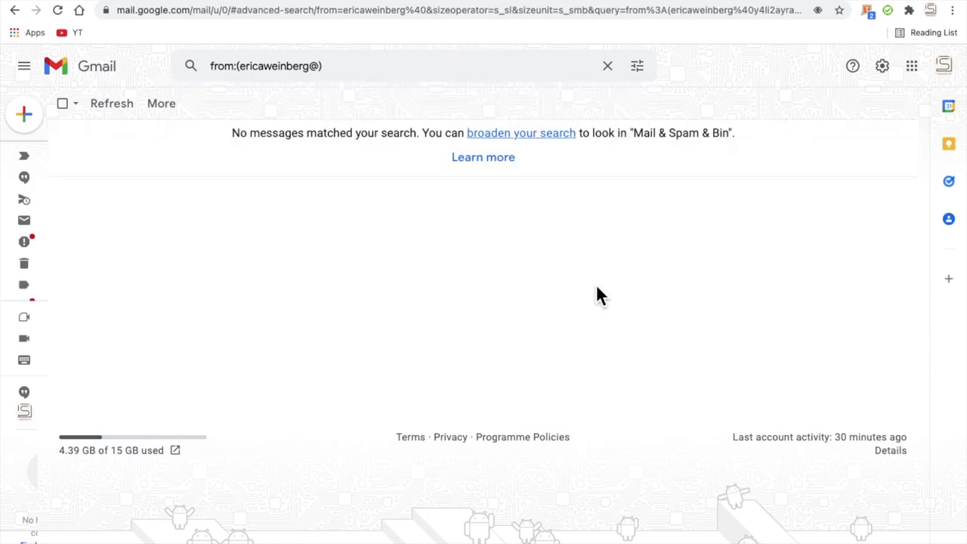
pyautogui.click(546, 136)
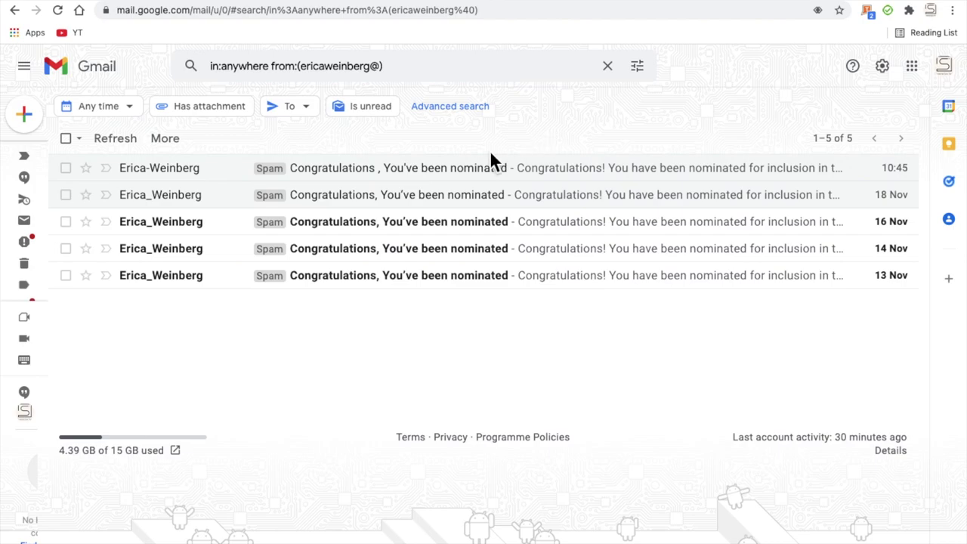
pyautogui.click(475, 167)
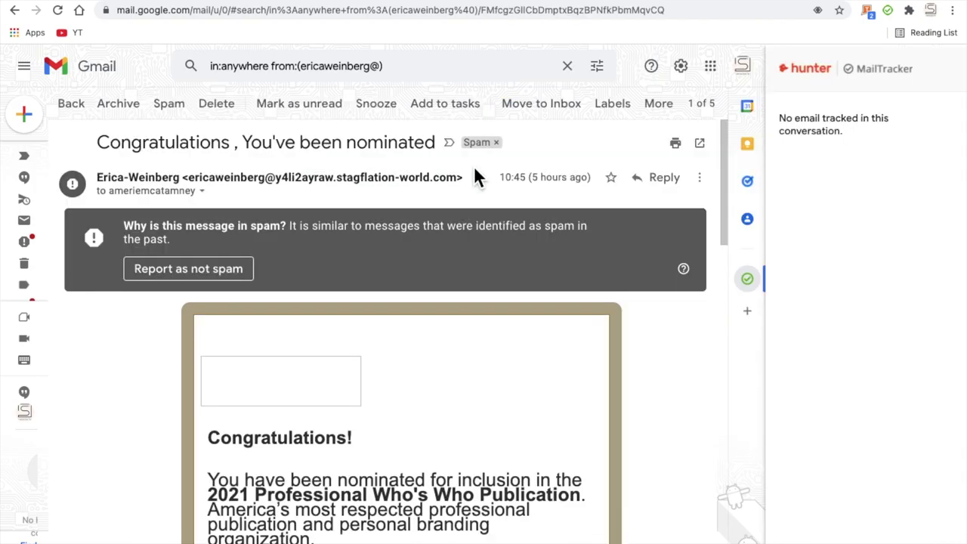
pyautogui.click(699, 178)
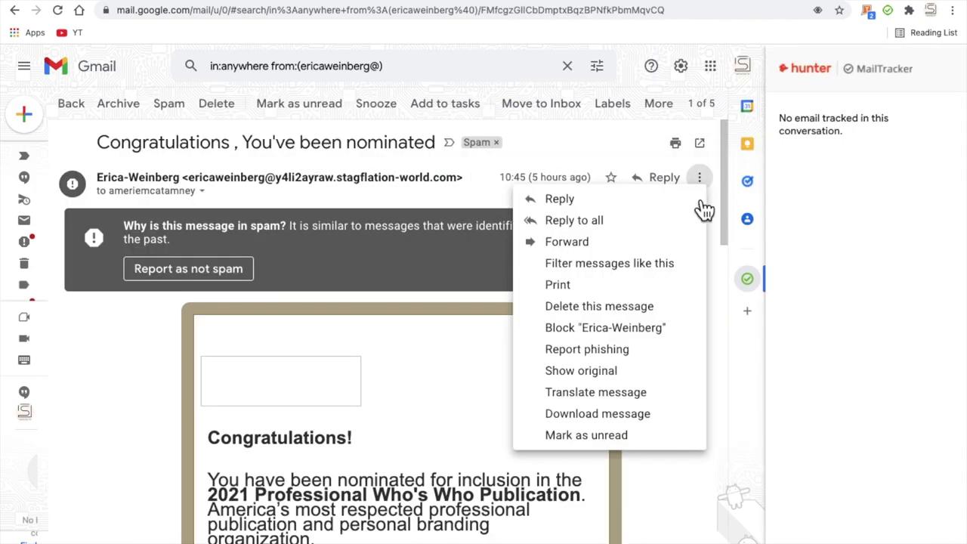
pyautogui.click(659, 264)
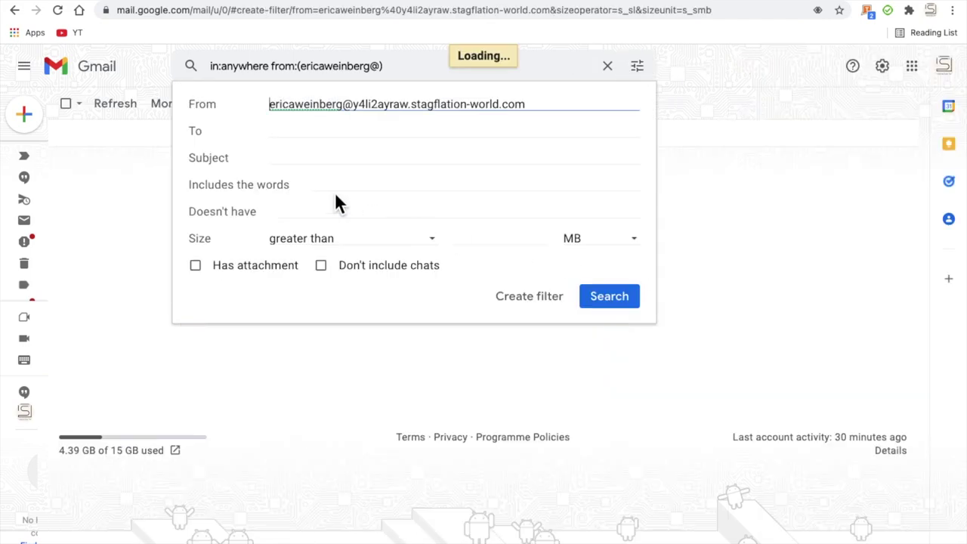
pyautogui.click(357, 112)
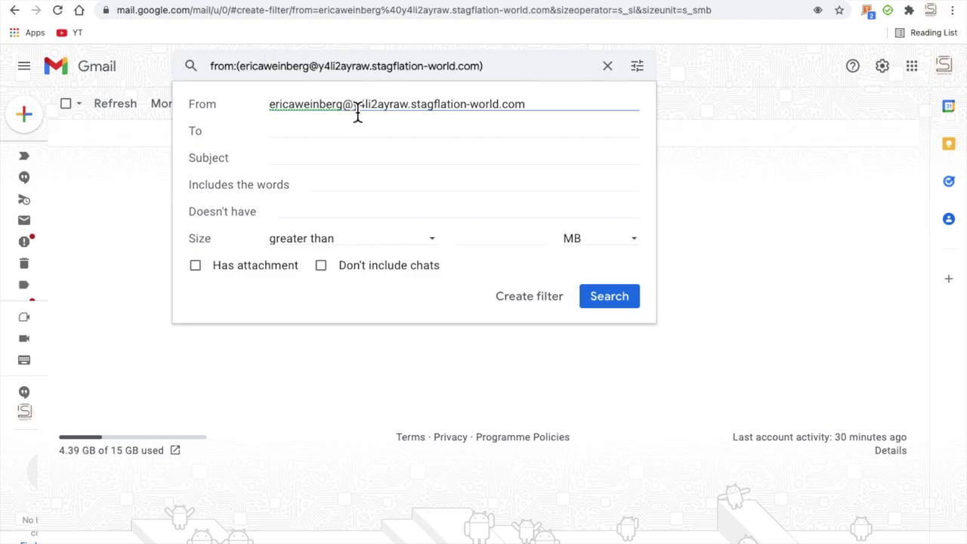
pyautogui.click(344, 112)
pyautogui.moveTo(343, 112); pyautogui.dragTo(201, 109)
pyautogui.press('BackSpace')
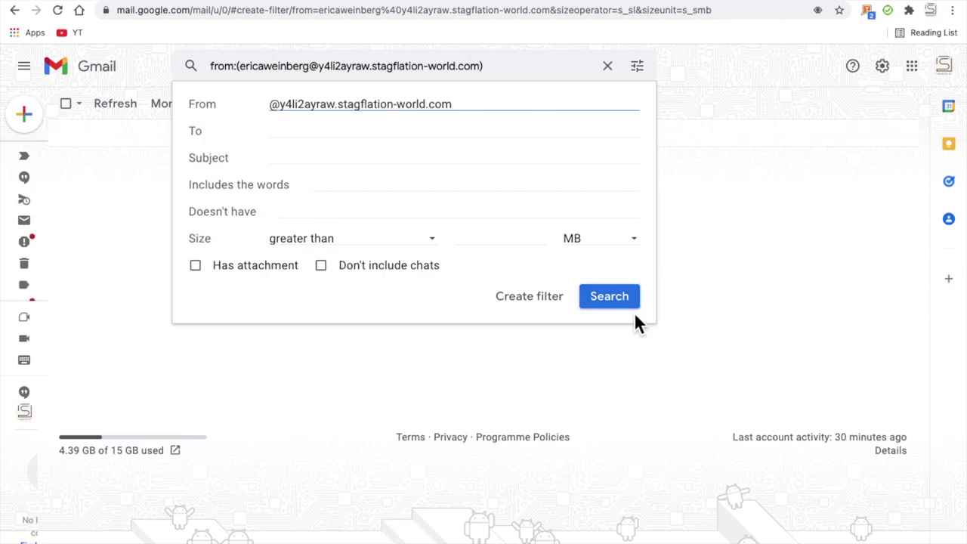
pyautogui.click(638, 310)
pyautogui.click(555, 133)
# Step: Create a filter from the found nomination message that deletes all mail whose sender address starts with the same prefix through the @
pyautogui.click(346, 169)
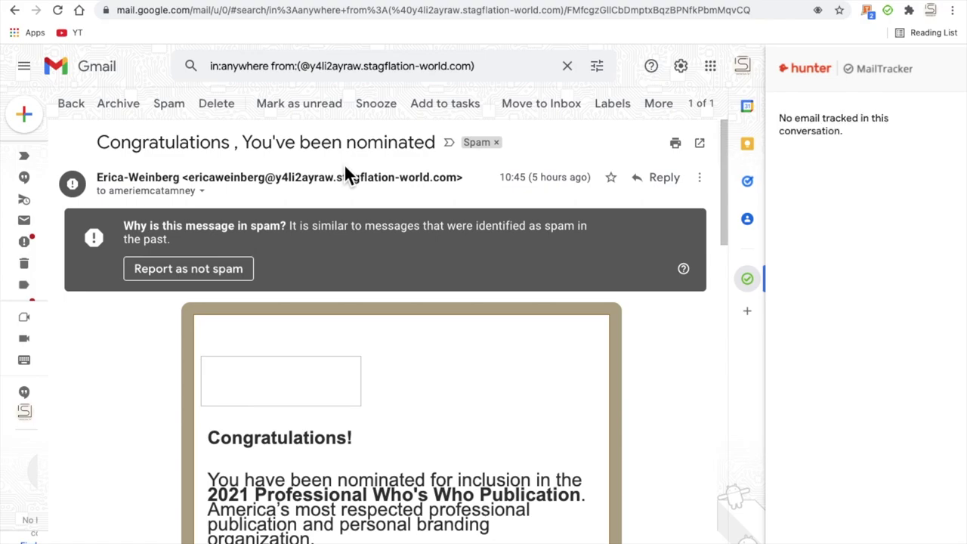
pyautogui.click(699, 178)
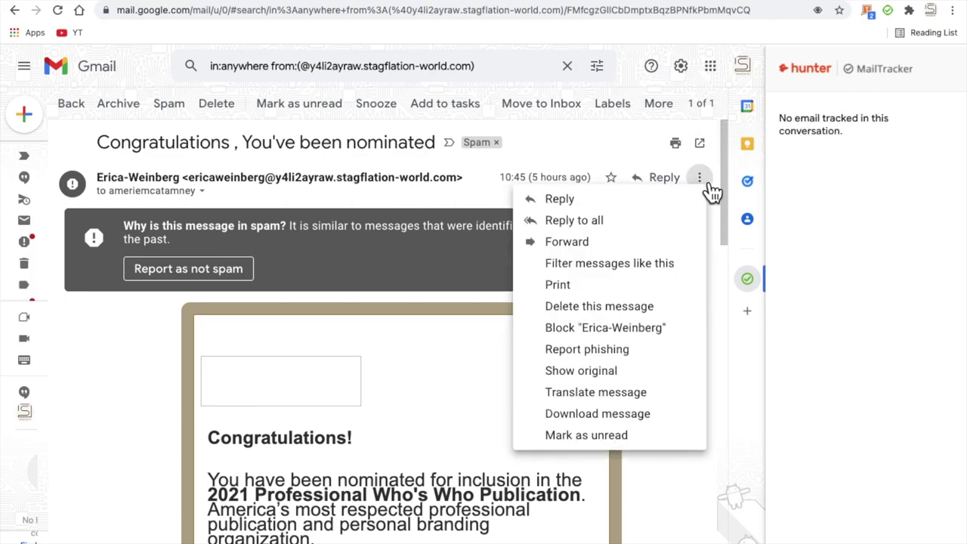
pyautogui.click(618, 264)
pyautogui.moveTo(353, 106); pyautogui.dragTo(693, 135)
pyautogui.press('BackSpace')
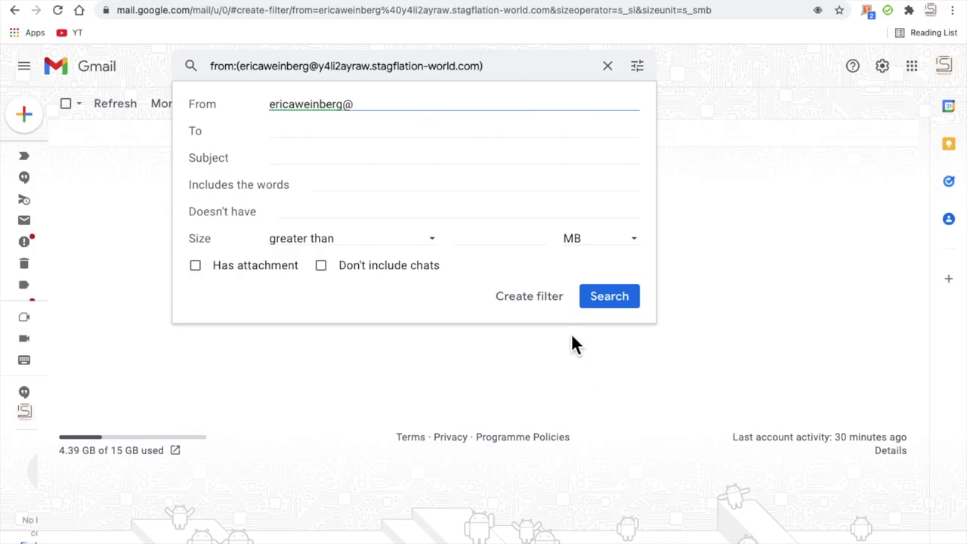
pyautogui.click(557, 302)
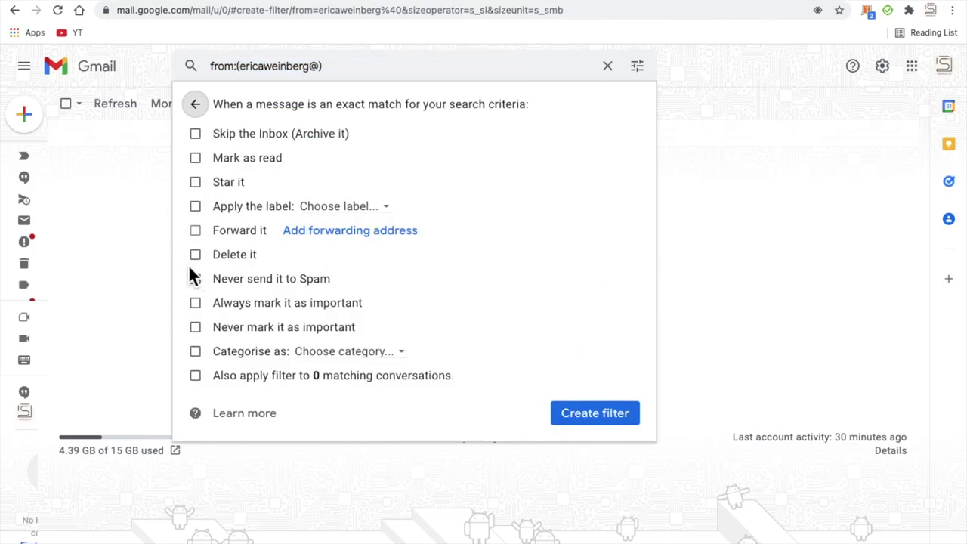
pyautogui.click(195, 255)
pyautogui.click(616, 426)
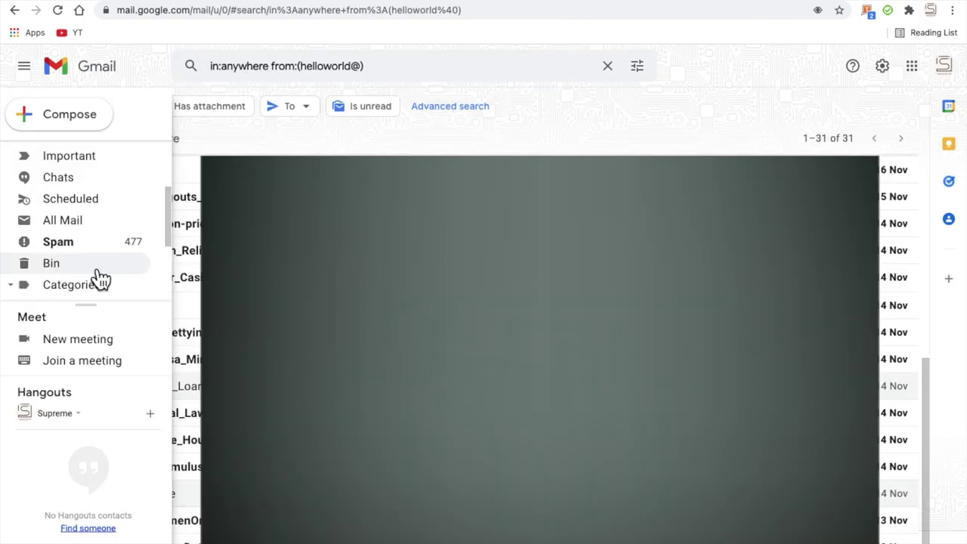
# Step: Review the messages in the Bin and permanently delete all of them
pyautogui.click(93, 268)
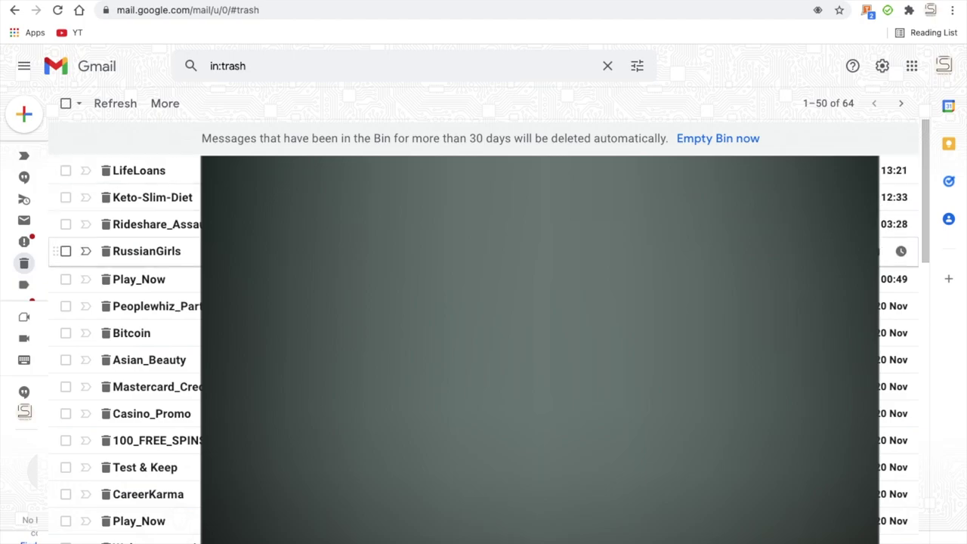
pyautogui.scroll(-10, 483, 340)
pyautogui.scroll(-2, 151, 377)
pyautogui.scroll(3, 151, 462)
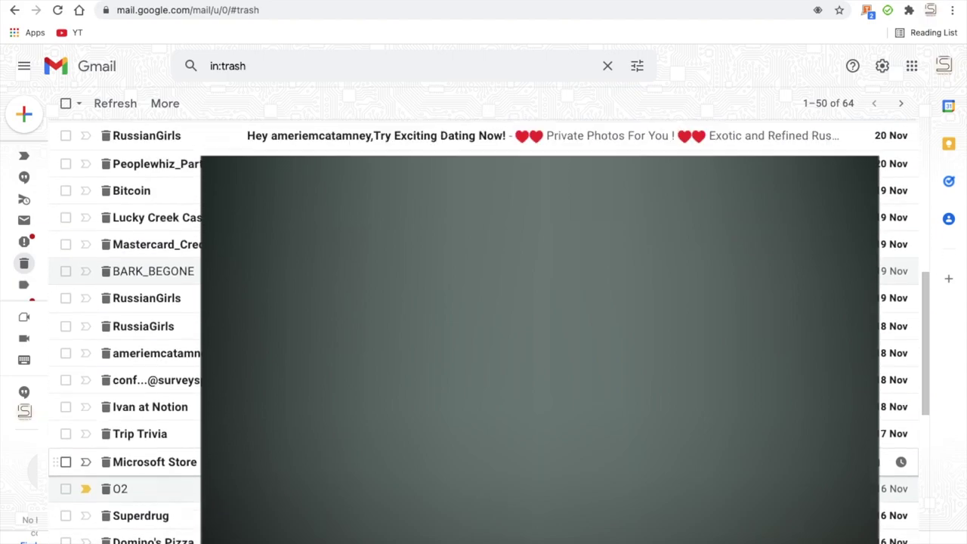
pyautogui.scroll(10, 151, 453)
pyautogui.scroll(-10, 151, 440)
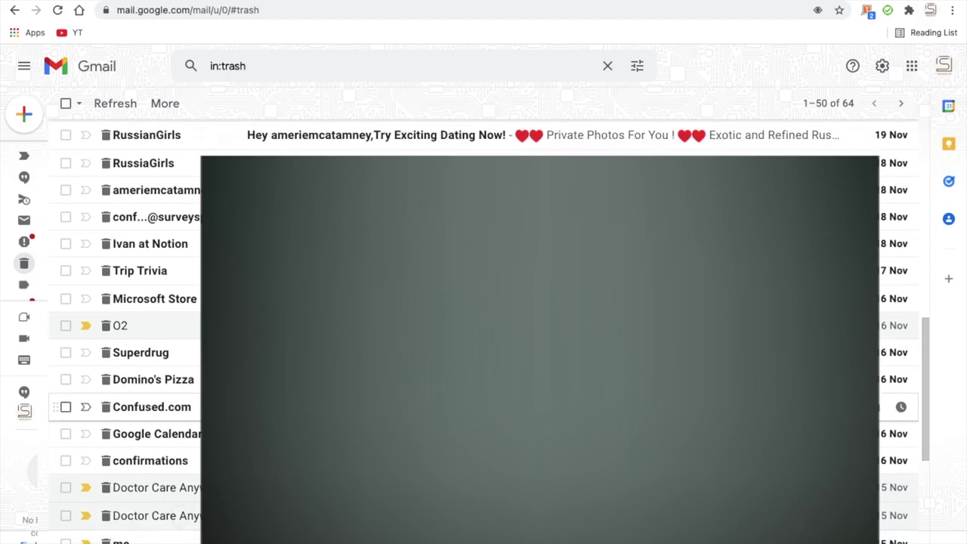
pyautogui.scroll(1, 483, 333)
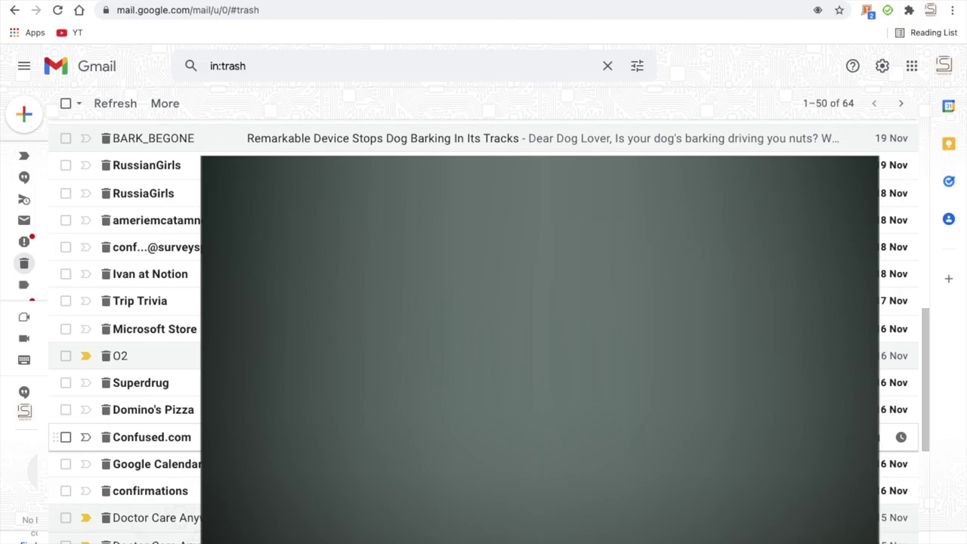
pyautogui.scroll(10, 483, 333)
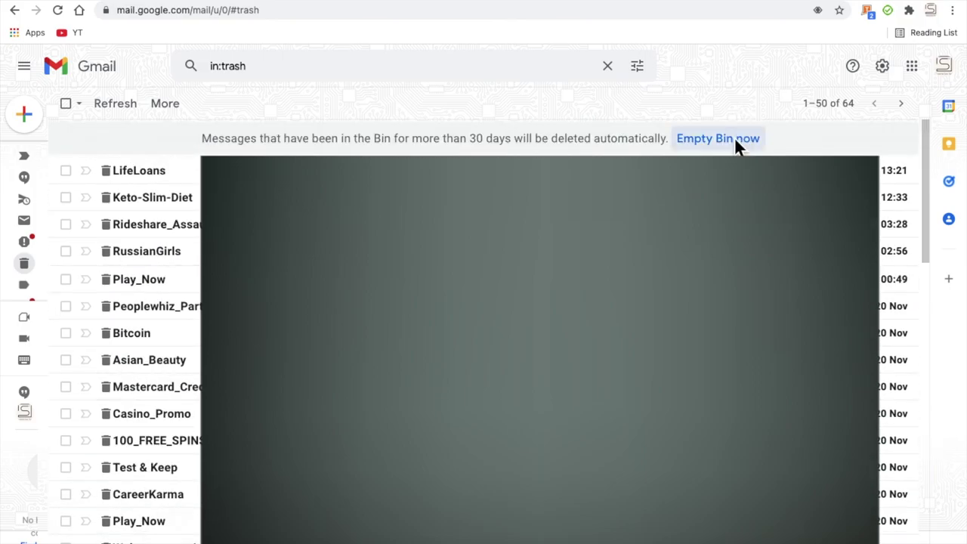
pyautogui.click(717, 138)
pyautogui.click(615, 358)
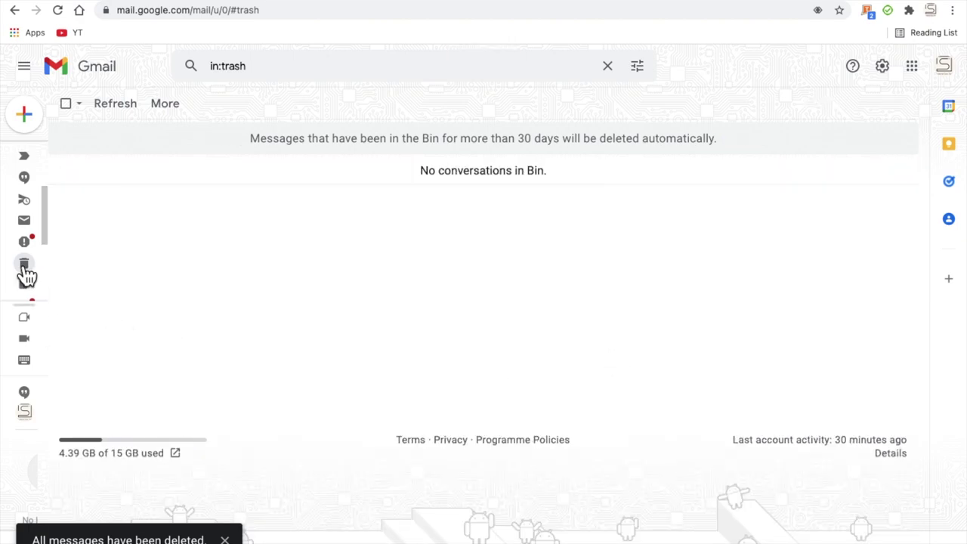
pyautogui.moveTo(426, 4)
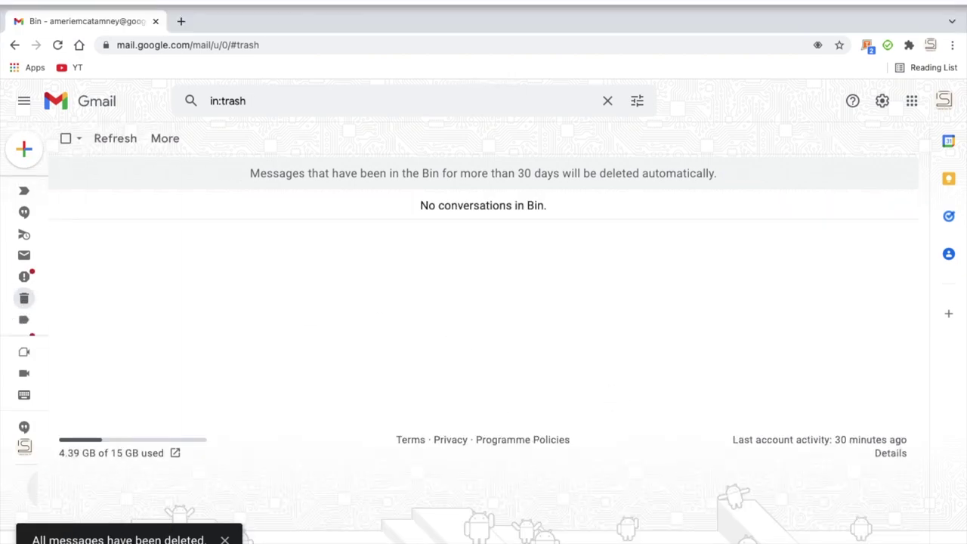